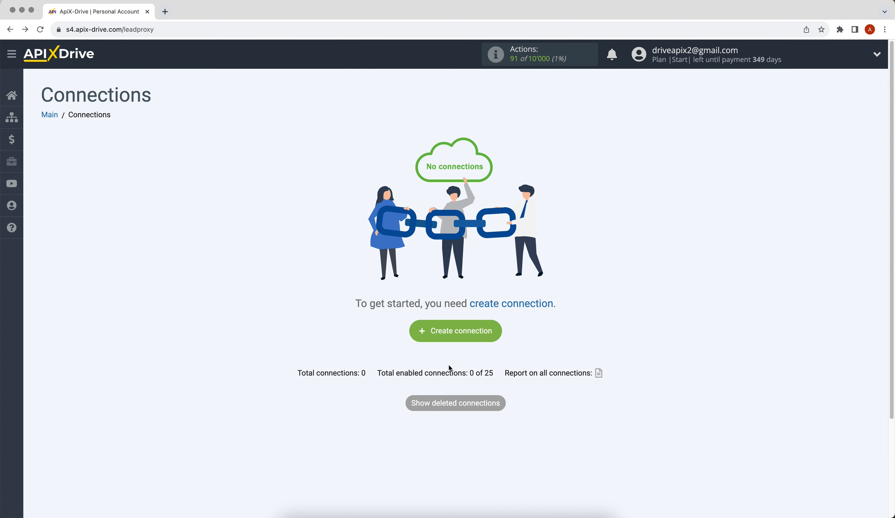
Create a new connection using 123FormBuilder as the source system with the Get DATA action
click(417, 331)
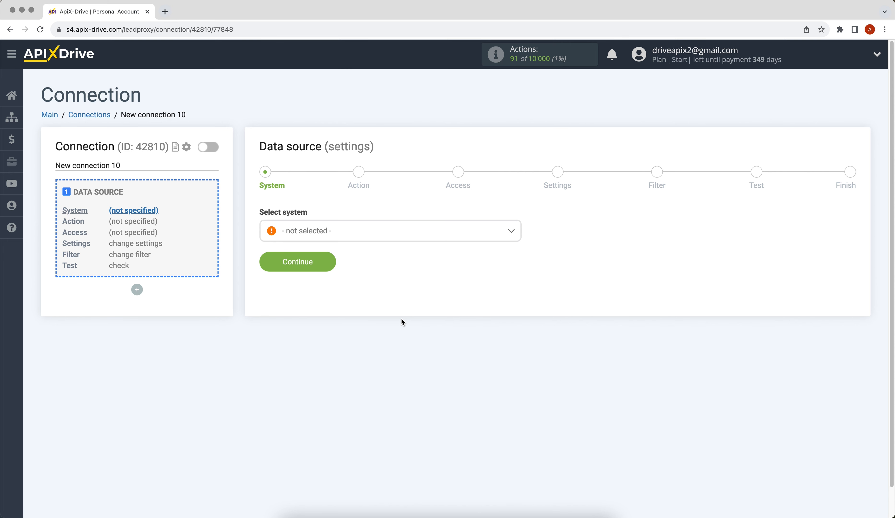
click(352, 235)
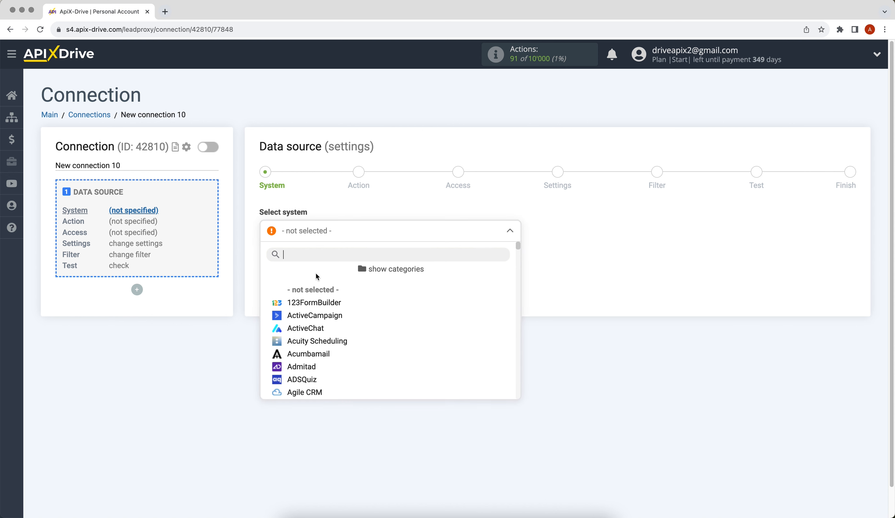
click(307, 305)
click(268, 265)
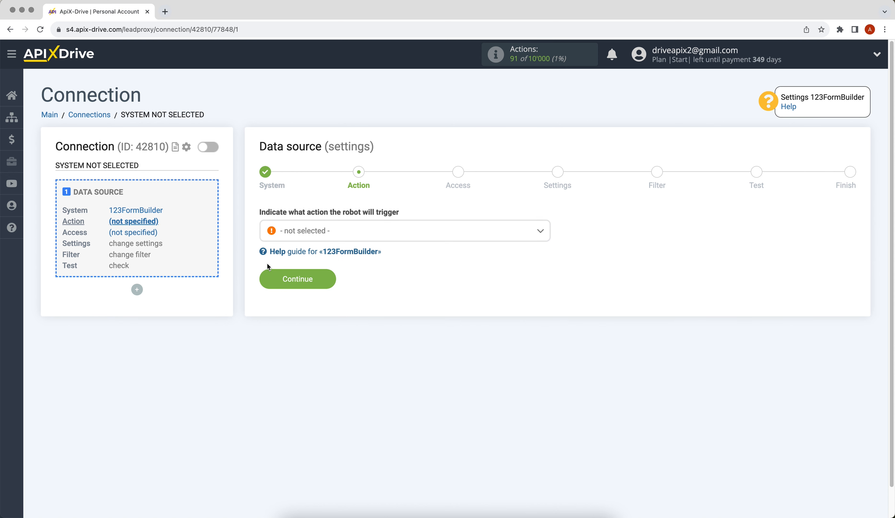
click(284, 237)
click(294, 289)
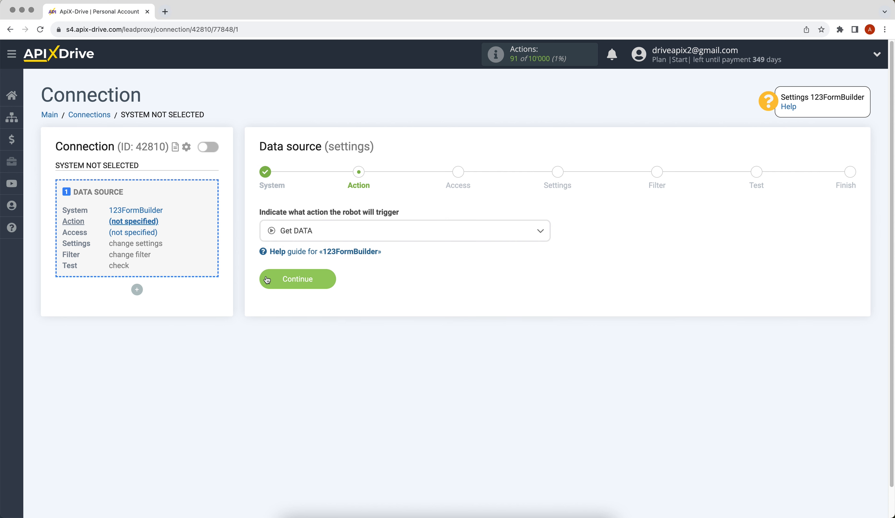
click(267, 280)
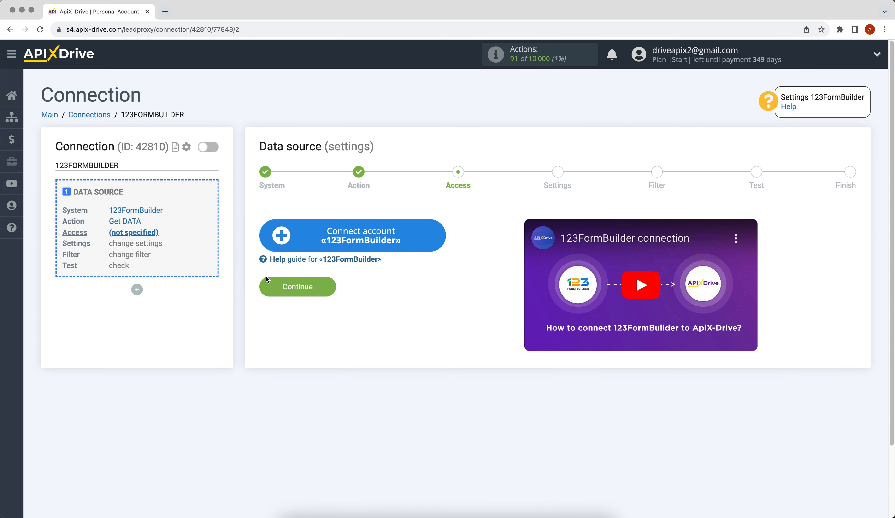
Add a 123FormBuilder account under its default name and select it as the source login
click(279, 242)
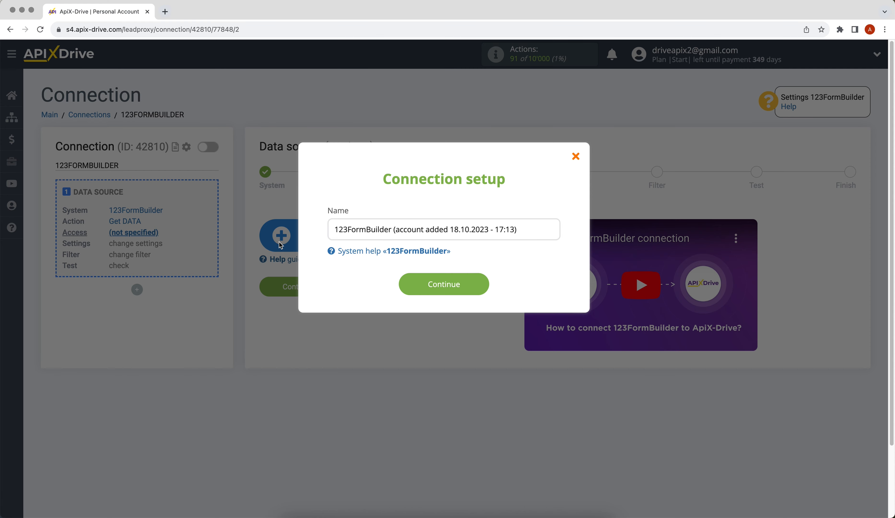
click(403, 287)
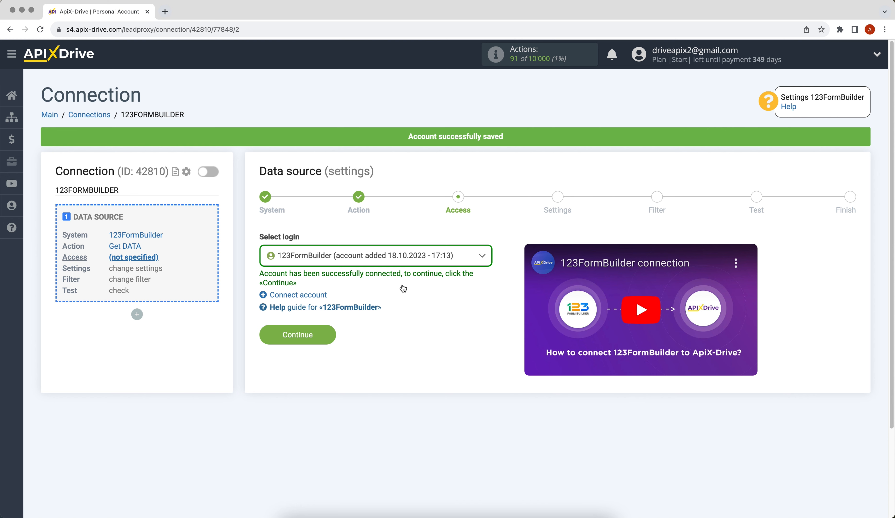
click(391, 257)
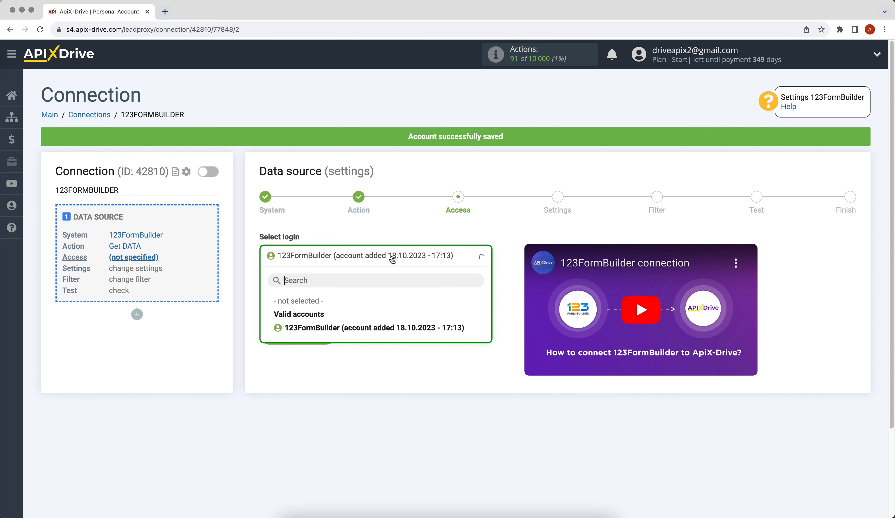
click(395, 324)
click(269, 335)
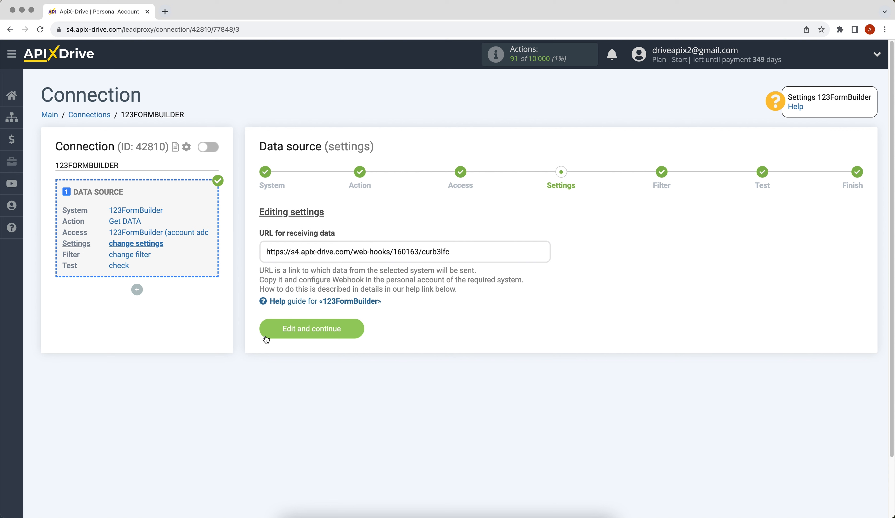
Copy the ApiX-Drive webhook URL and switch to the 123FormBuilder window
drag(264, 252, 437, 258)
right_click(442, 255)
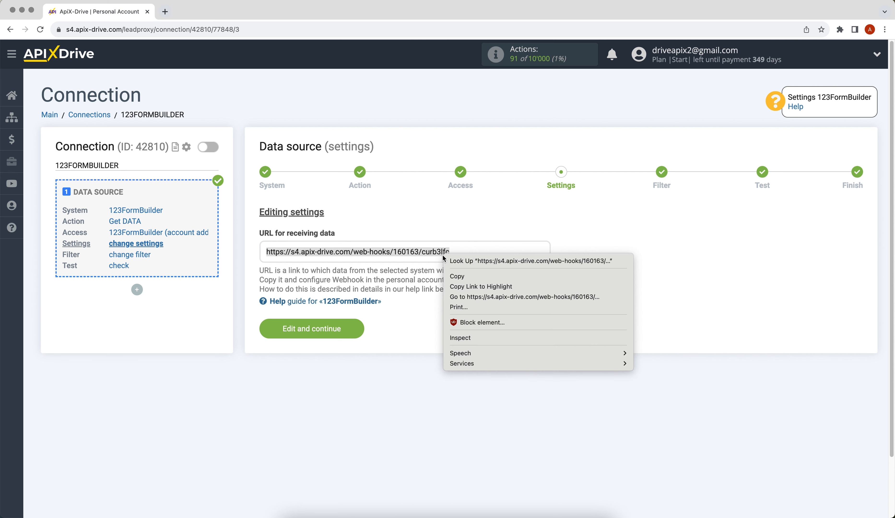
click(460, 276)
key(super+grave)
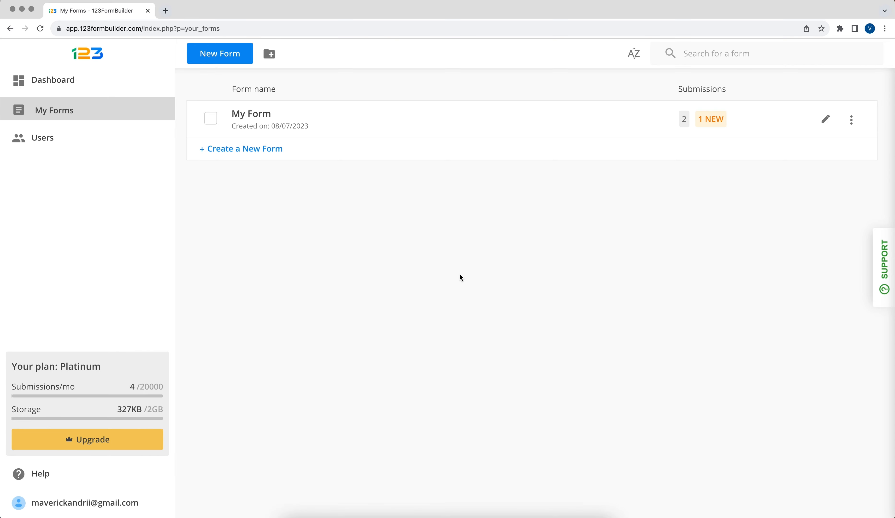
Open My Form's Setup > Integrations and browse the integrations available to add
click(255, 118)
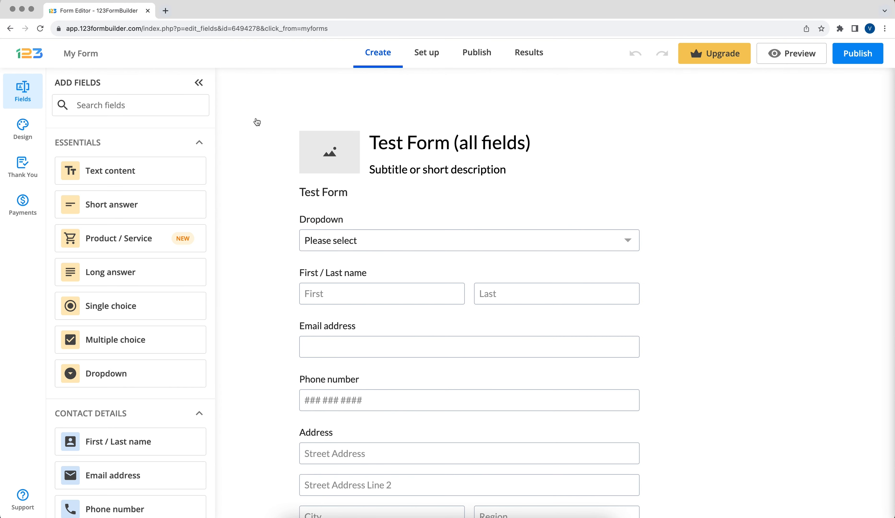
click(426, 52)
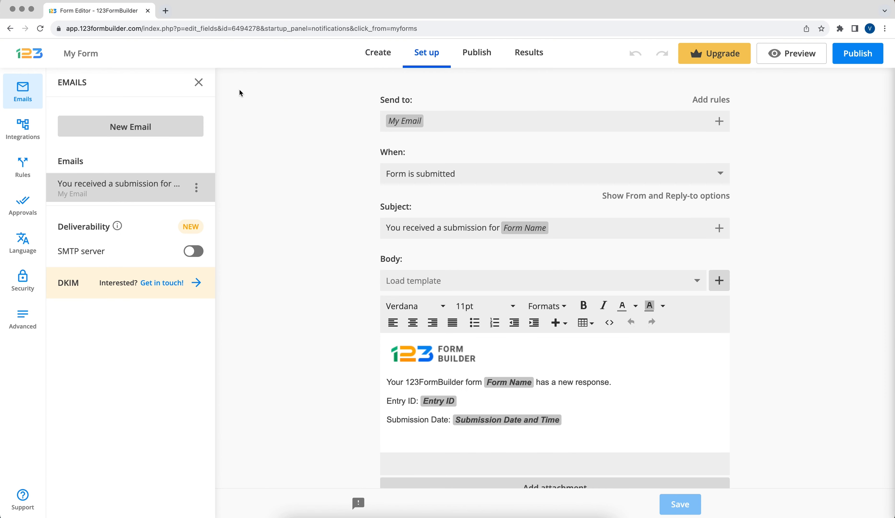
click(31, 134)
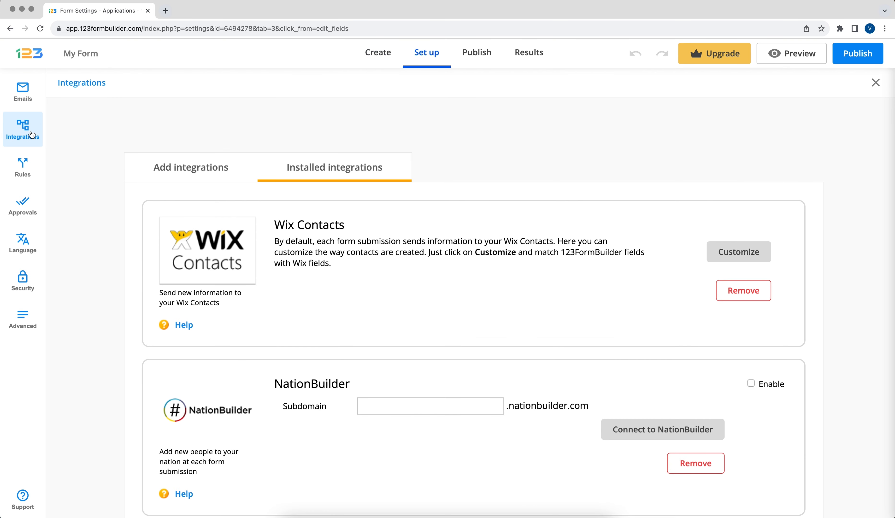
click(203, 165)
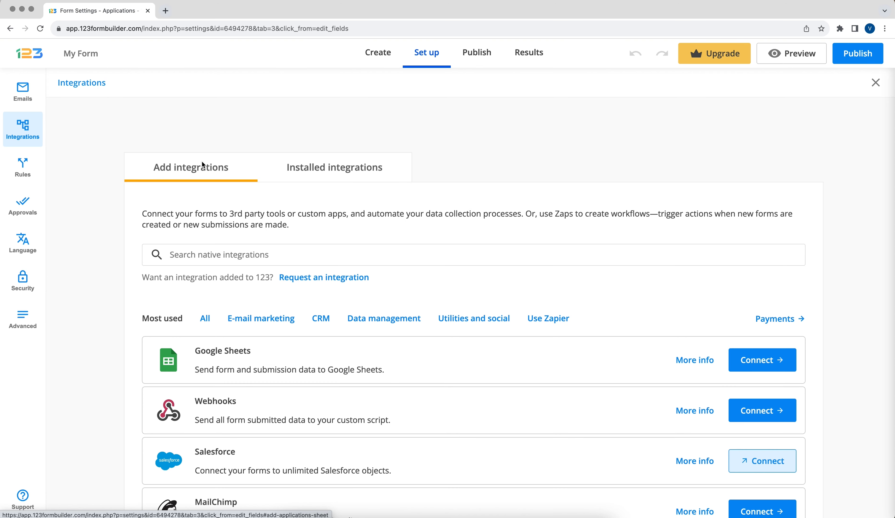
Add the Webhooks integration with the ApiX-Drive URL as Script URL and save it
click(767, 411)
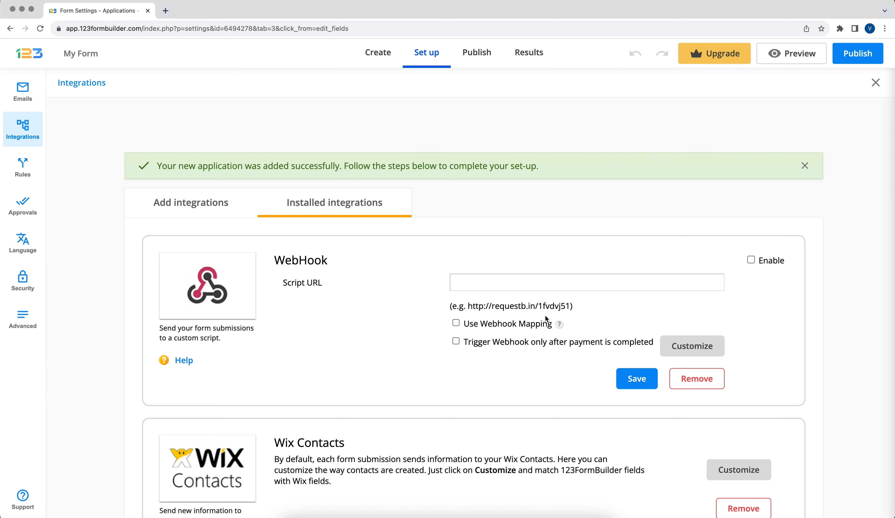
right_click(512, 278)
click(531, 354)
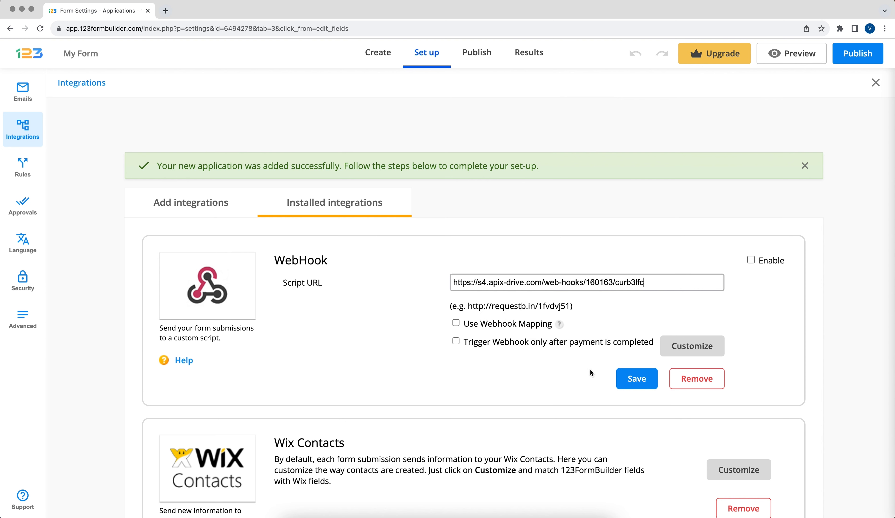
click(621, 379)
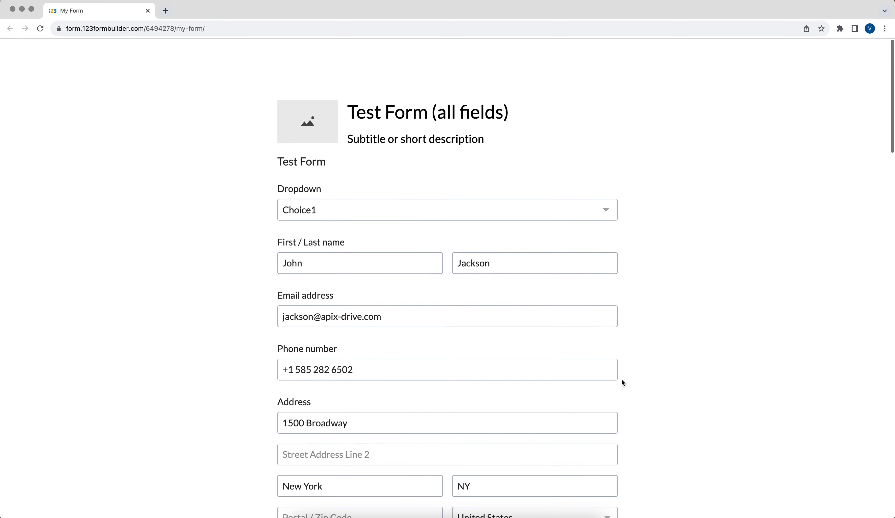
Submit the filled-in My Form as a test entry
scroll(622, 383, down, 15)
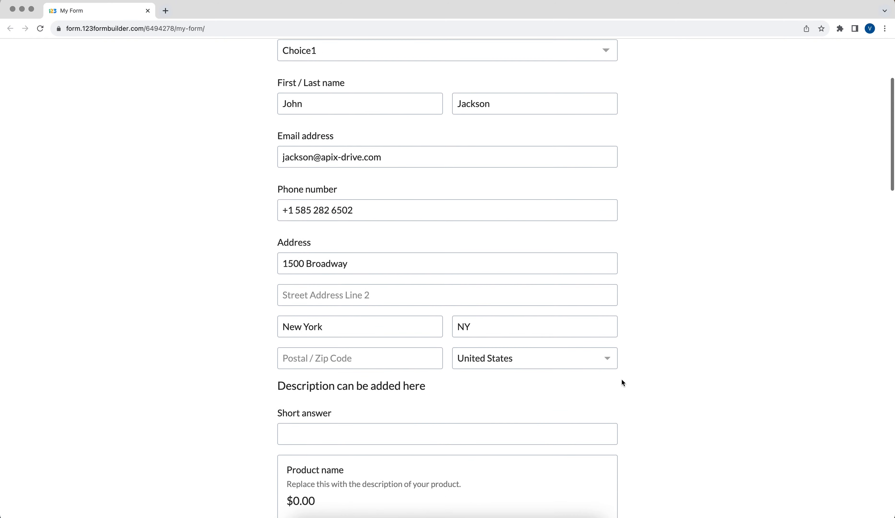
scroll(623, 382, down, 20)
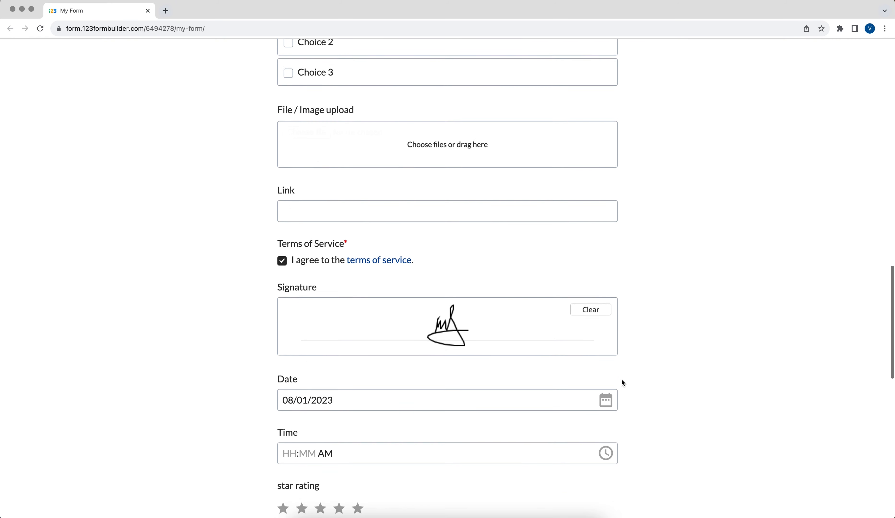
scroll(622, 381, down, 5)
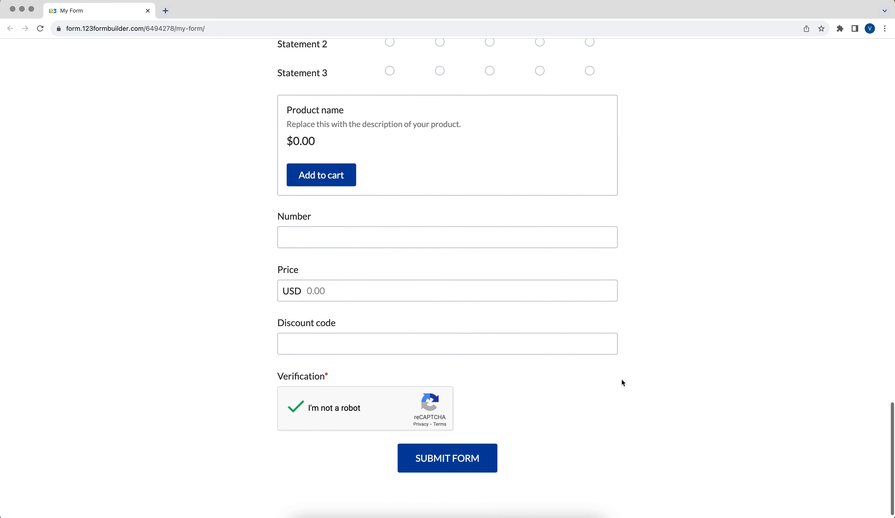
click(456, 455)
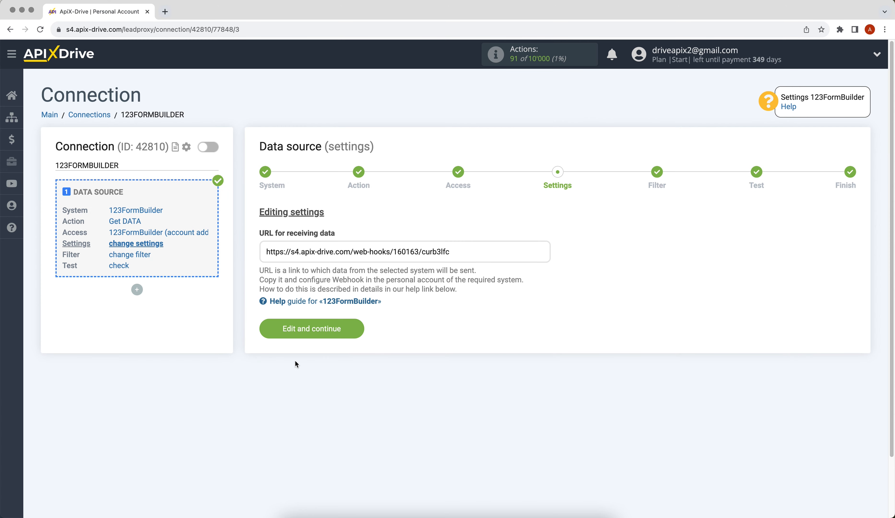
Keep the webhook settings and skip filtering to load the 123FormBuilder test submission
click(264, 328)
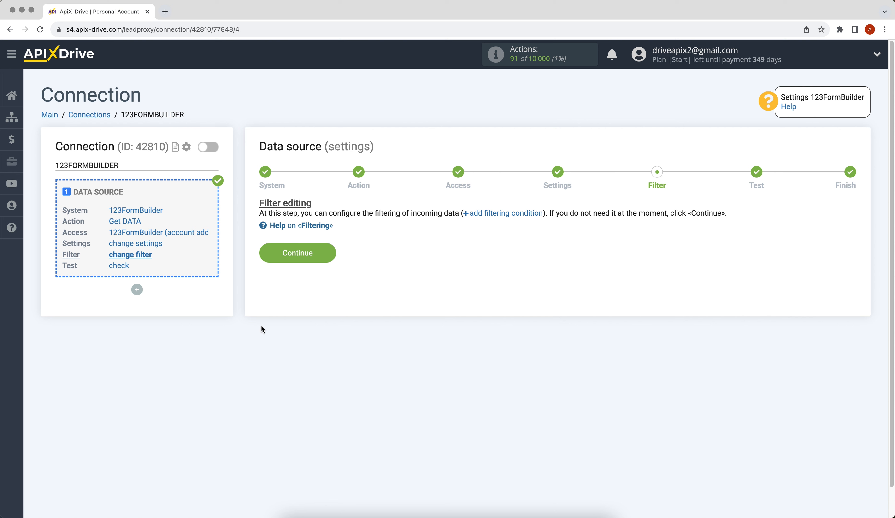
click(265, 255)
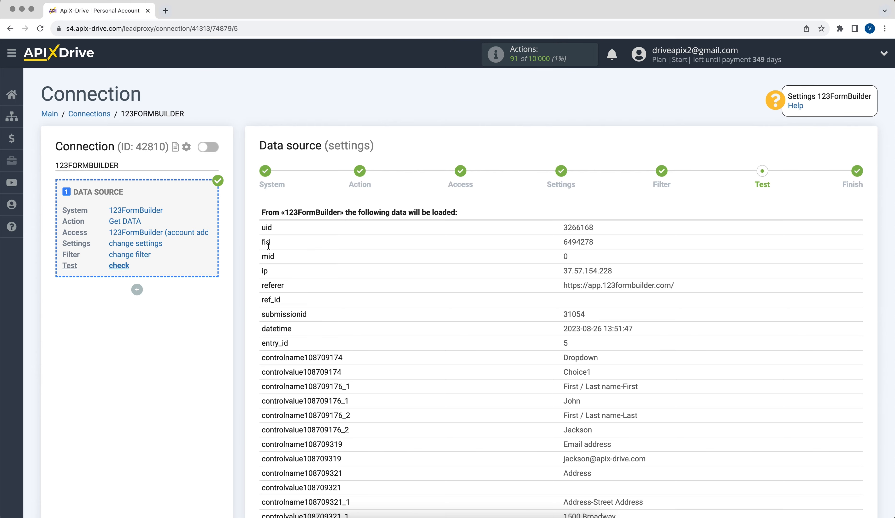
Accept the received test data and finish the 123FormBuilder source setup
scroll(268, 246, down, 12)
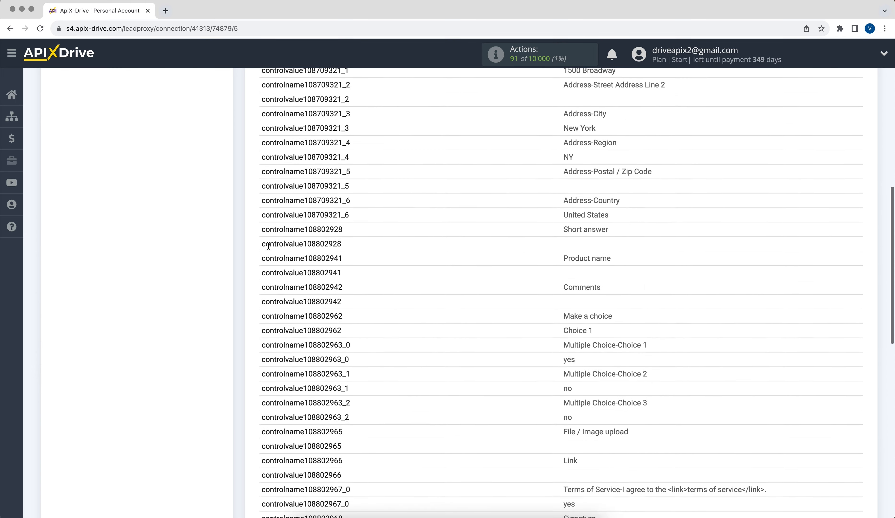
scroll(268, 246, down, 11)
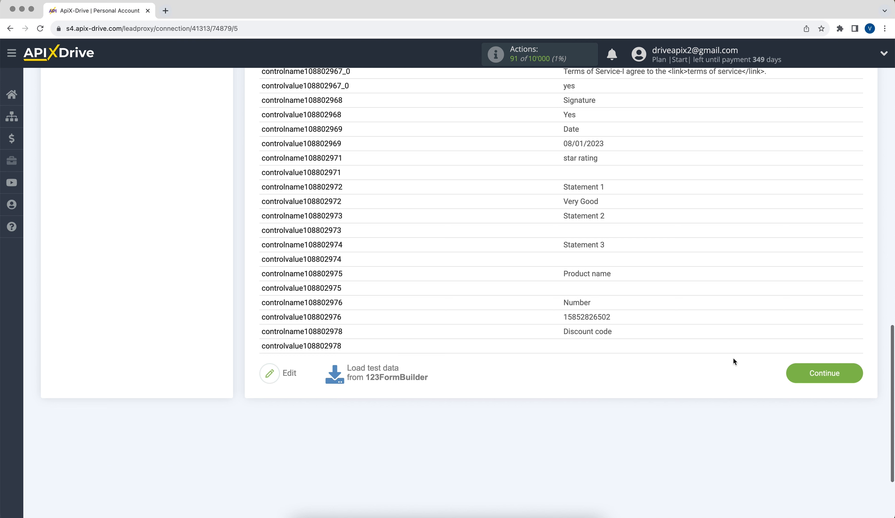
click(790, 373)
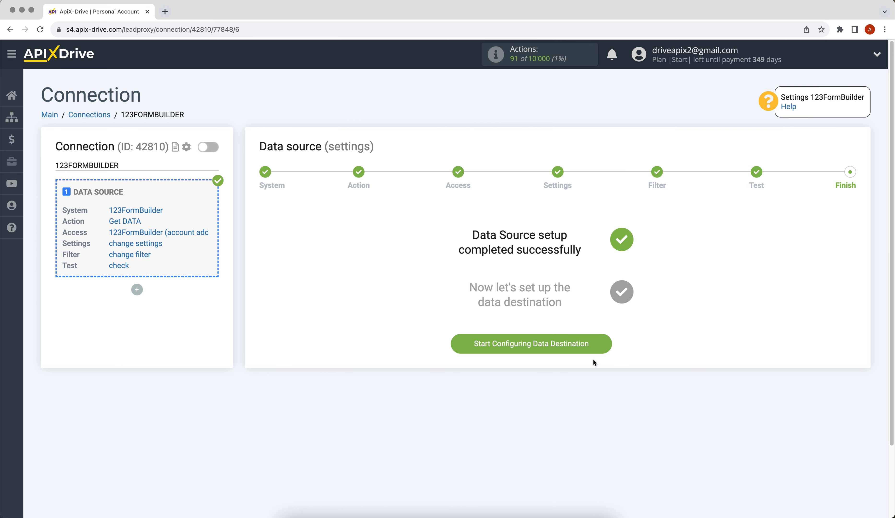
Set Google Sheets as the destination system with the Add ROW action
click(469, 348)
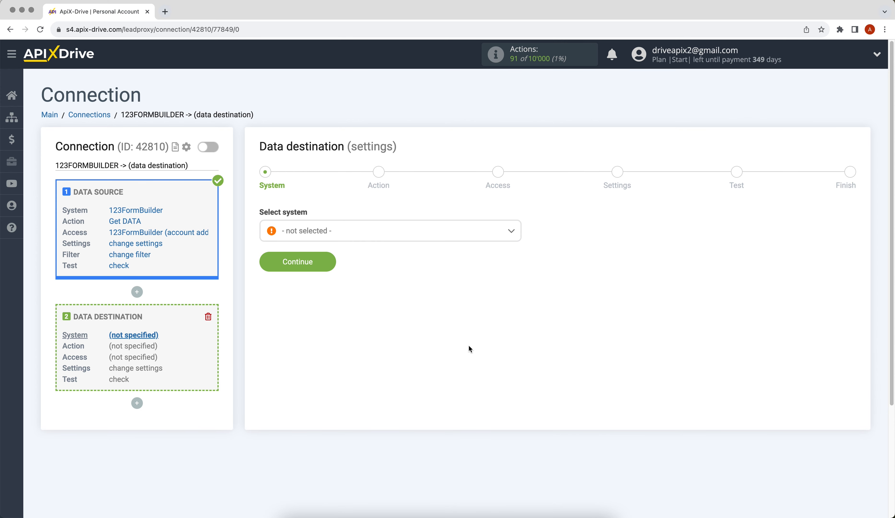
click(431, 235)
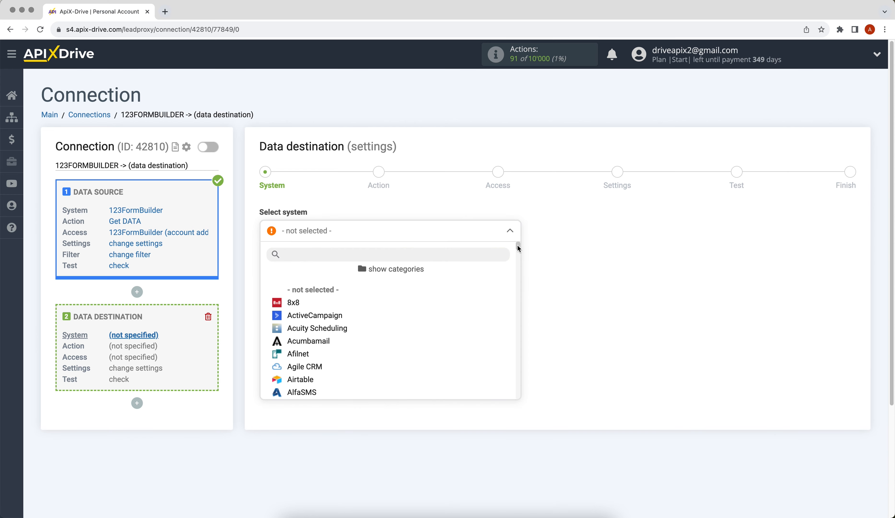
drag(517, 246, 512, 293)
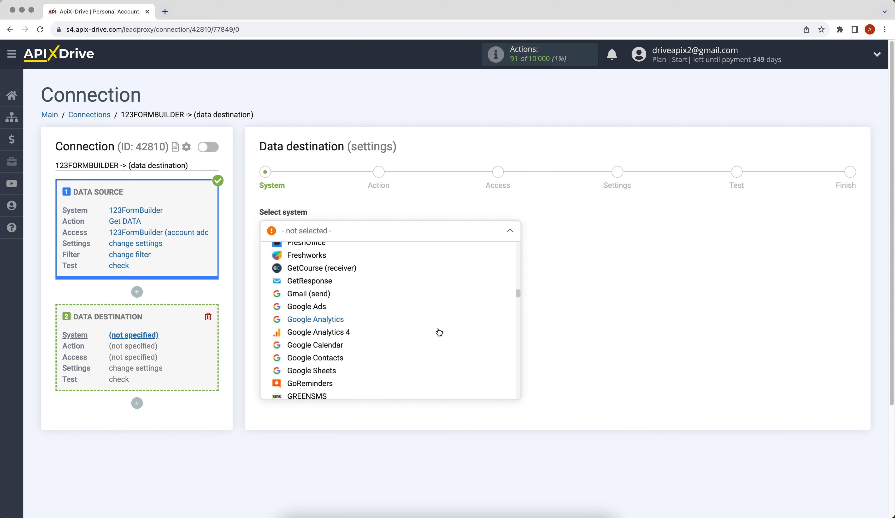
click(330, 371)
click(267, 262)
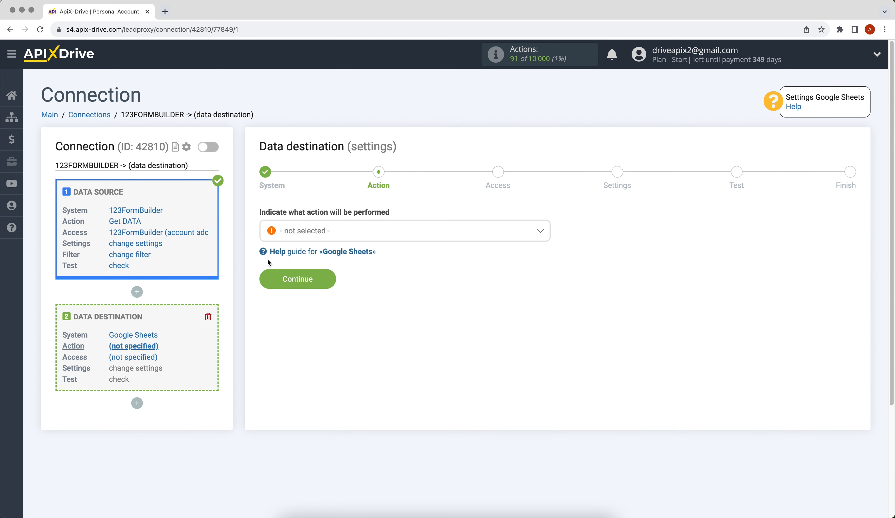
click(295, 235)
click(298, 289)
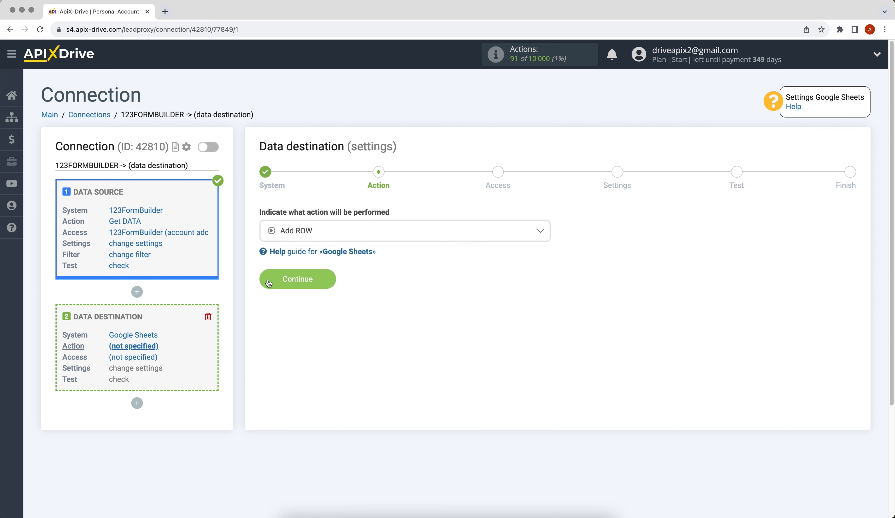
click(269, 286)
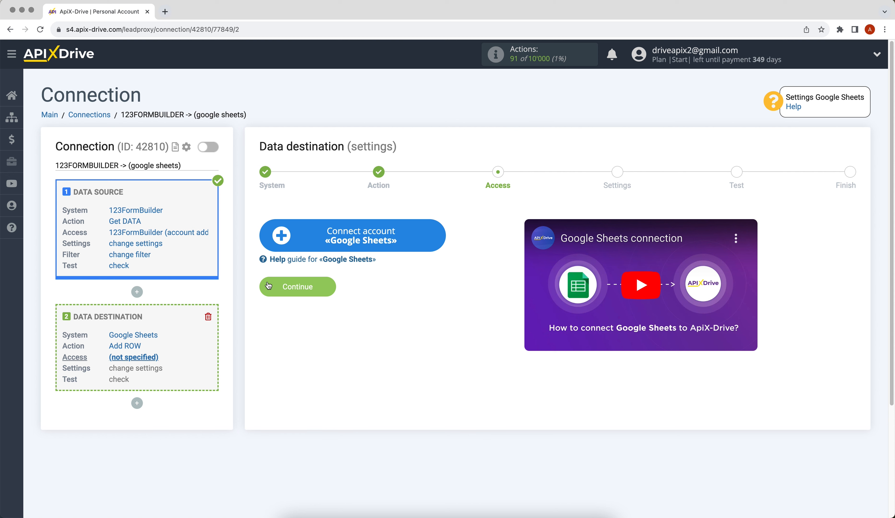
Sign in with the Google account's email and password and grant ApiX-Drive access
click(277, 241)
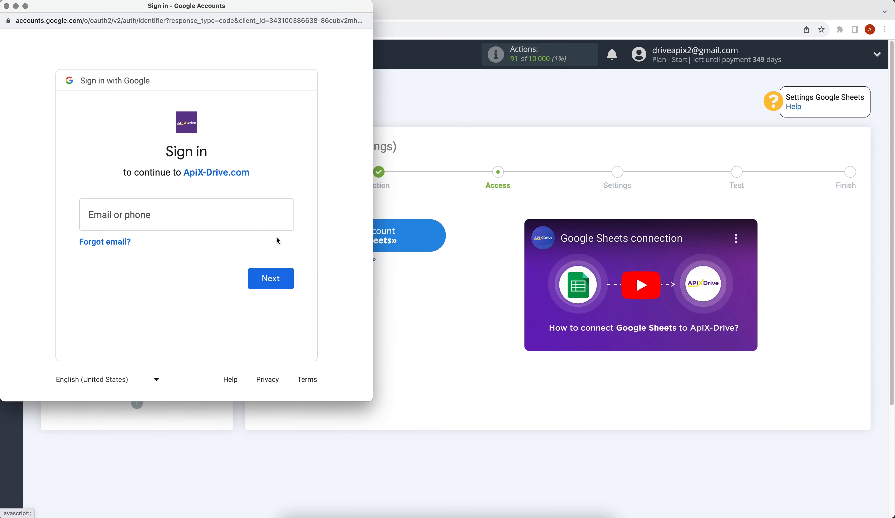
click(210, 212)
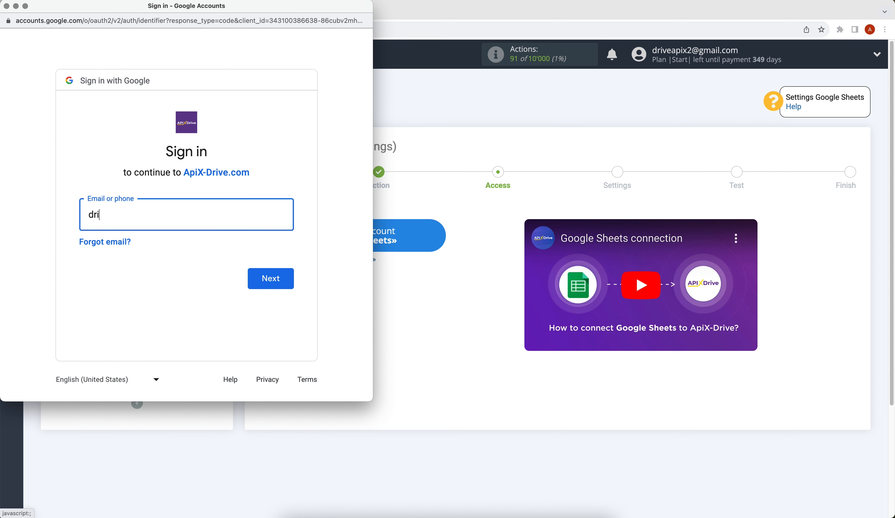
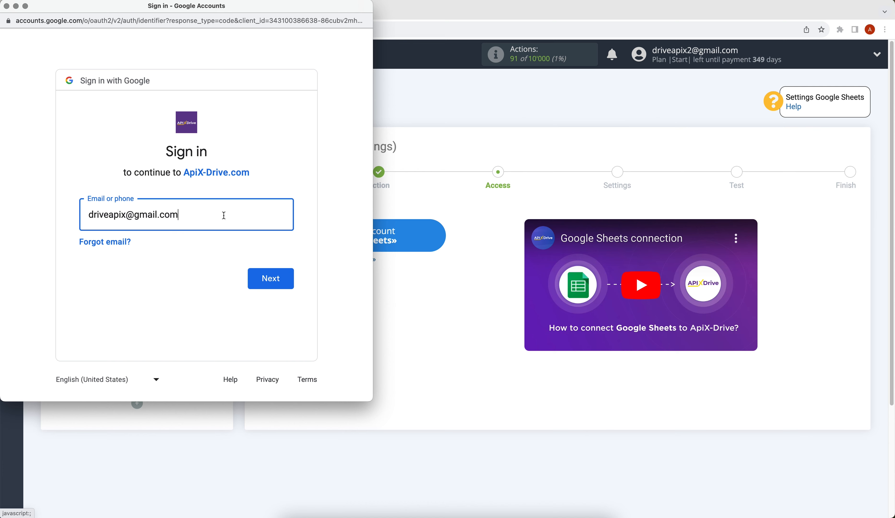
click(253, 271)
text(••)
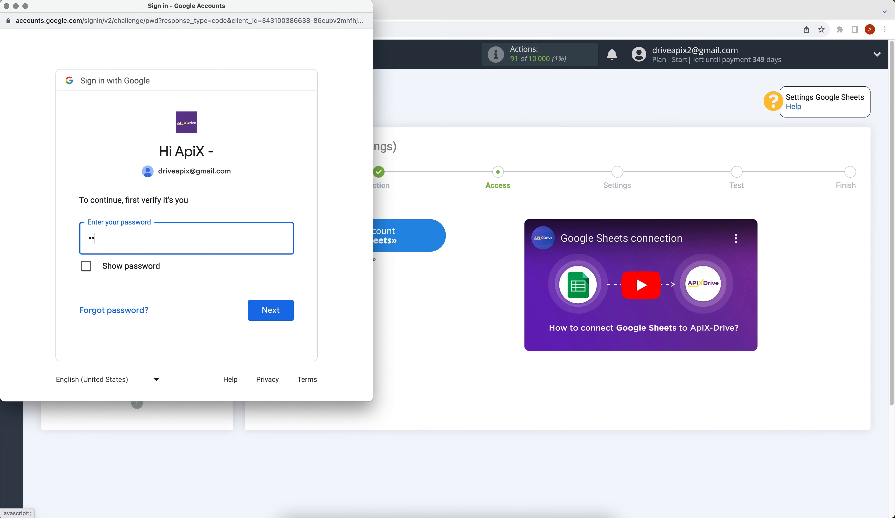
text(••••••)
click(285, 308)
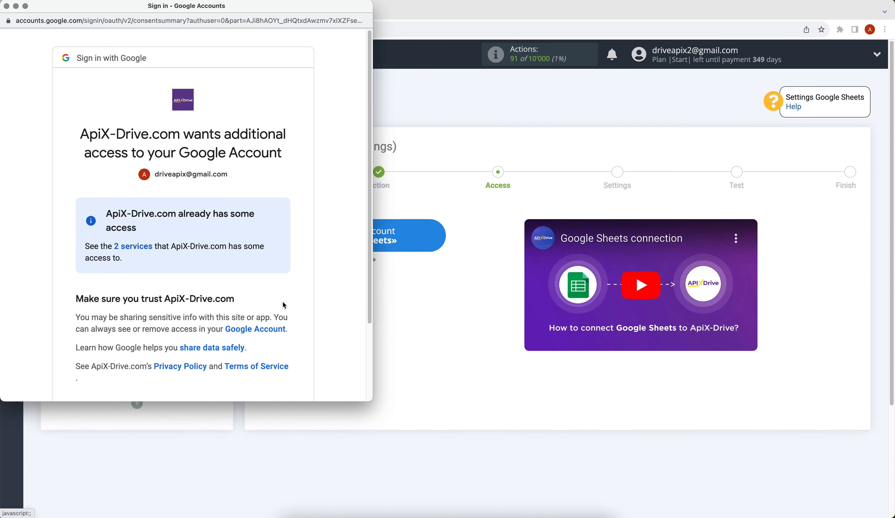
scroll(284, 305, down, 3)
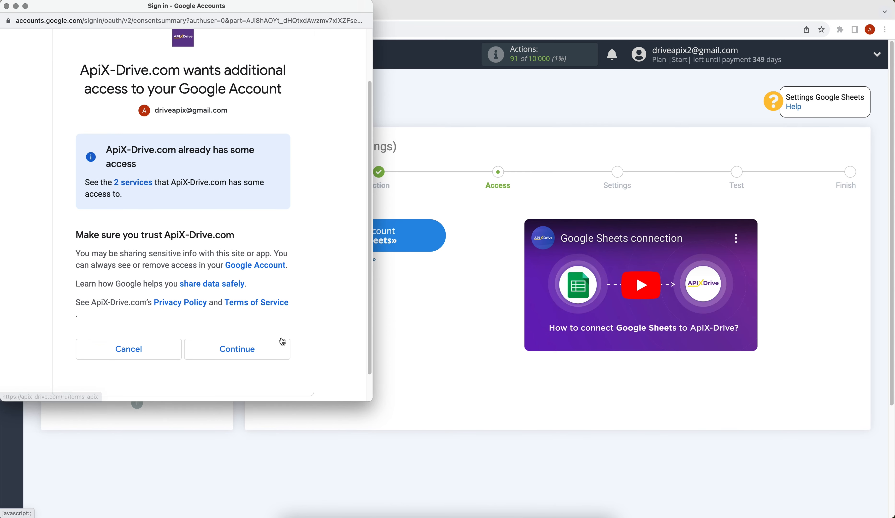
click(282, 352)
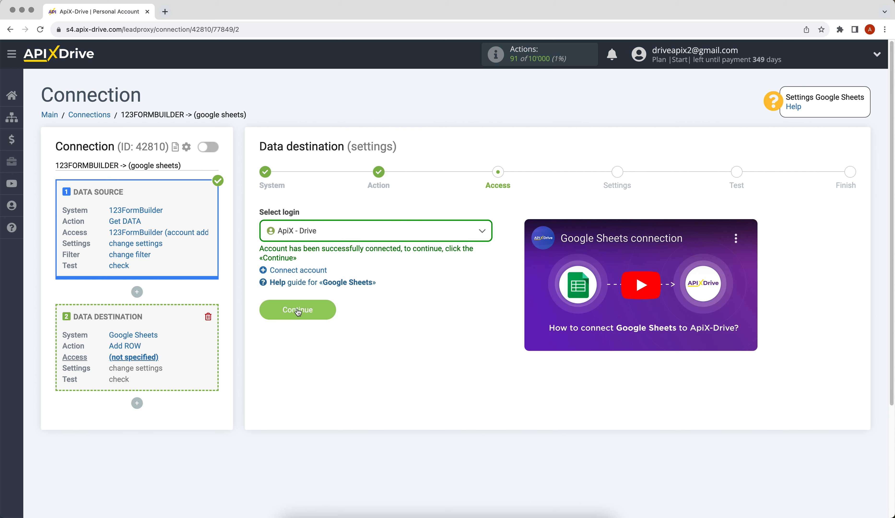
Select the newly connected Google login for the Google Sheets destination
click(321, 234)
click(319, 298)
click(272, 306)
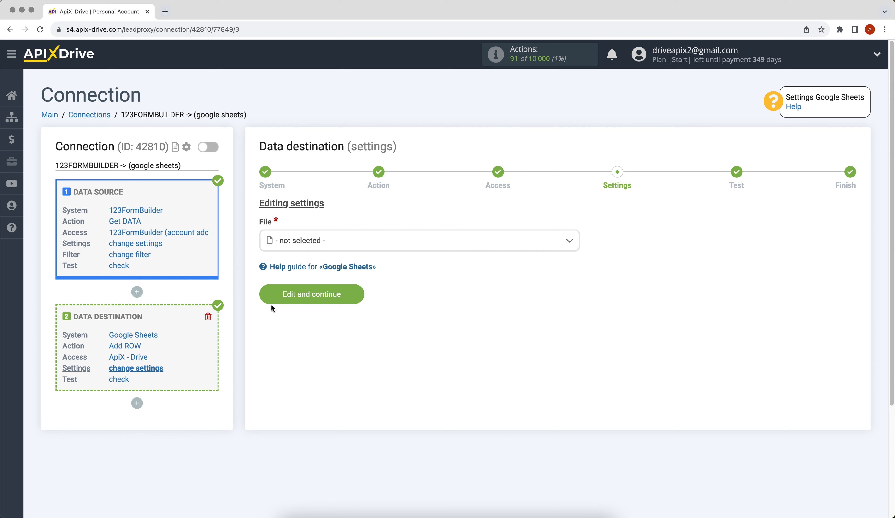
Send rows to the ApiX-Drive spreadsheet, sheet 1
click(282, 244)
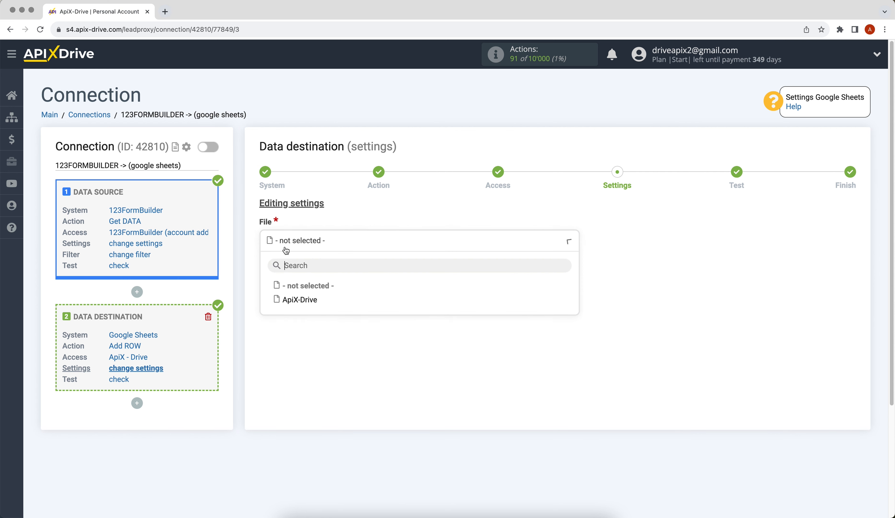
click(287, 297)
click(280, 296)
click(286, 348)
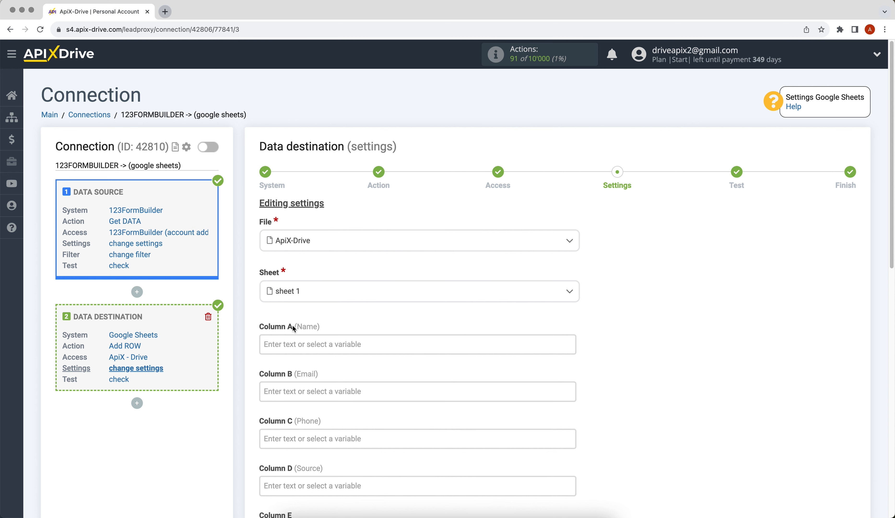
Map Columns A–C to submit_data_name, values_email and submit_data_phone
click(291, 341)
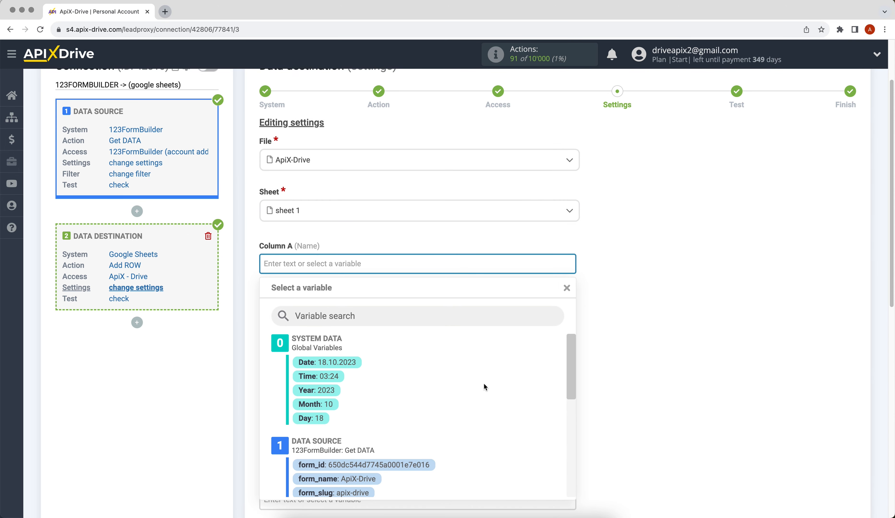
drag(572, 354, 571, 443)
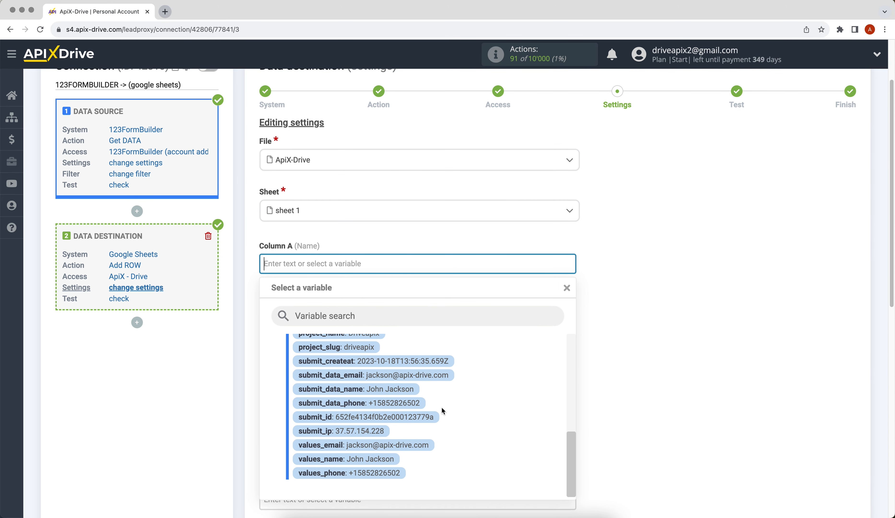
click(409, 388)
click(322, 320)
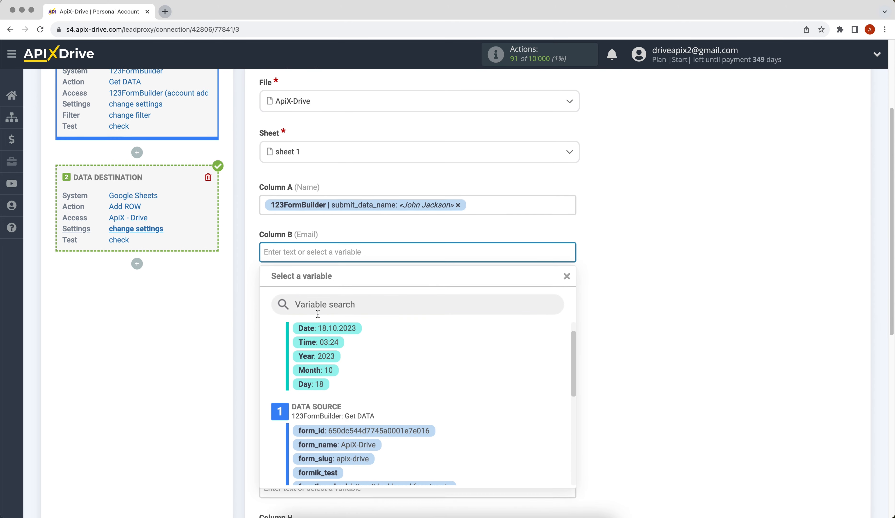
drag(572, 345, 570, 451)
click(420, 428)
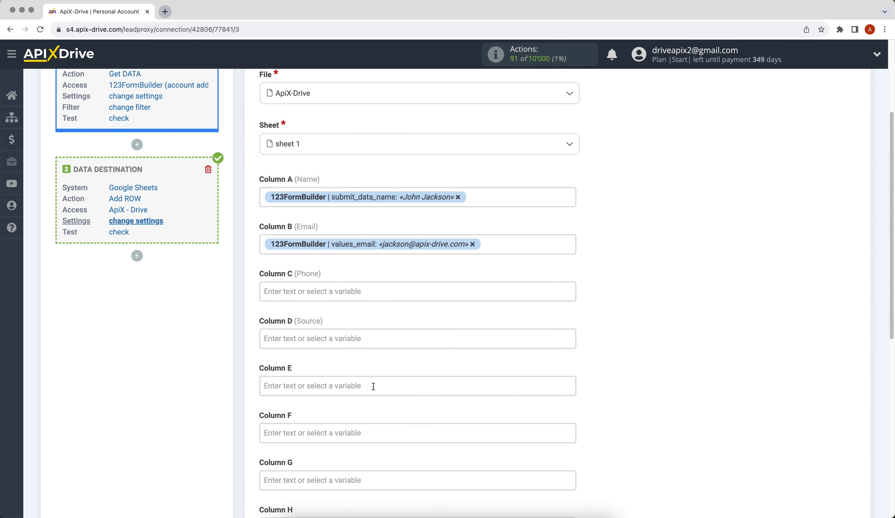
click(295, 288)
drag(568, 327, 541, 425)
click(414, 376)
Set Column D to 'New data from 123FormBuilder' and save the mapping
click(310, 292)
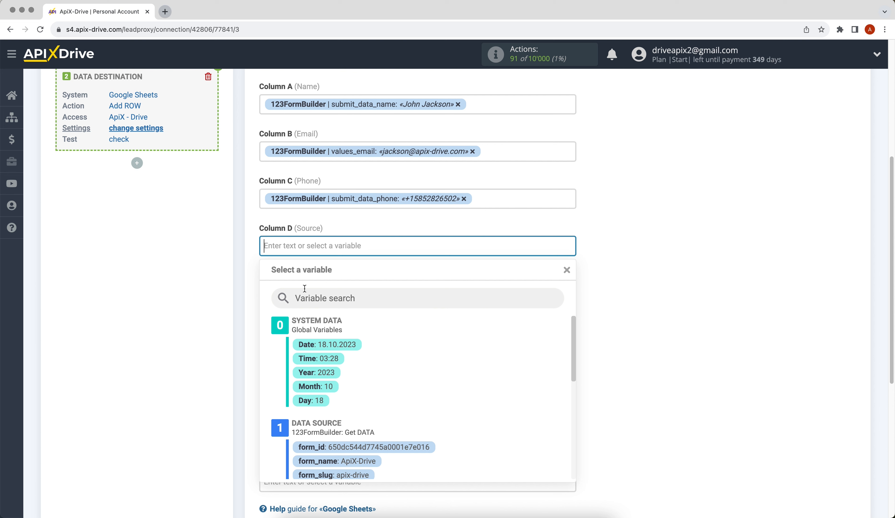
text(New )
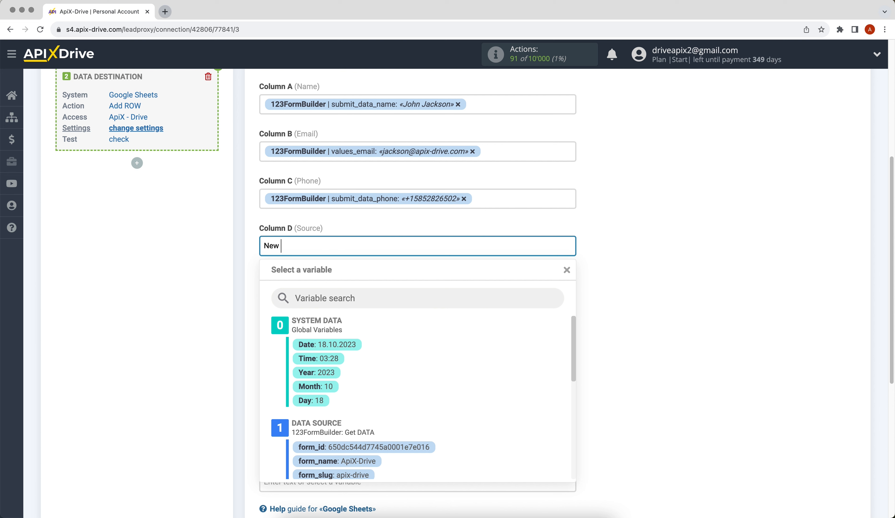
text(data from 123FormBuilder)
click(670, 348)
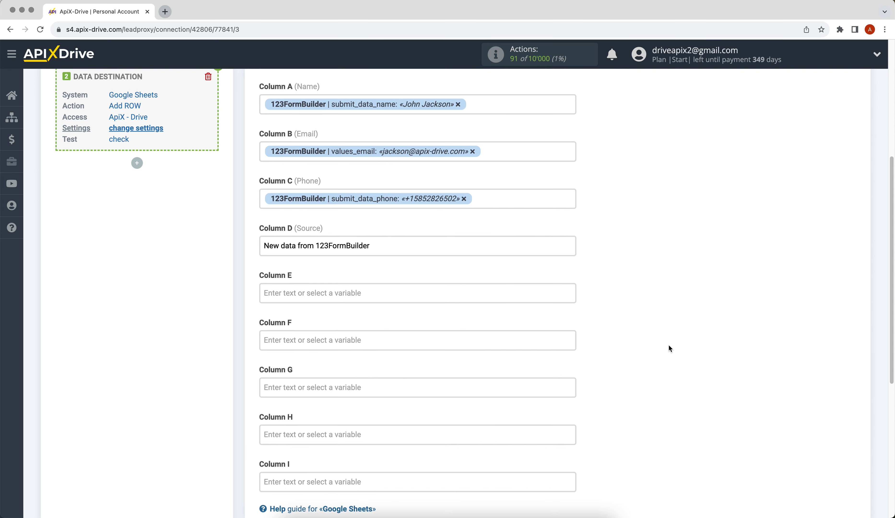
scroll(669, 348, down, 3)
click(336, 476)
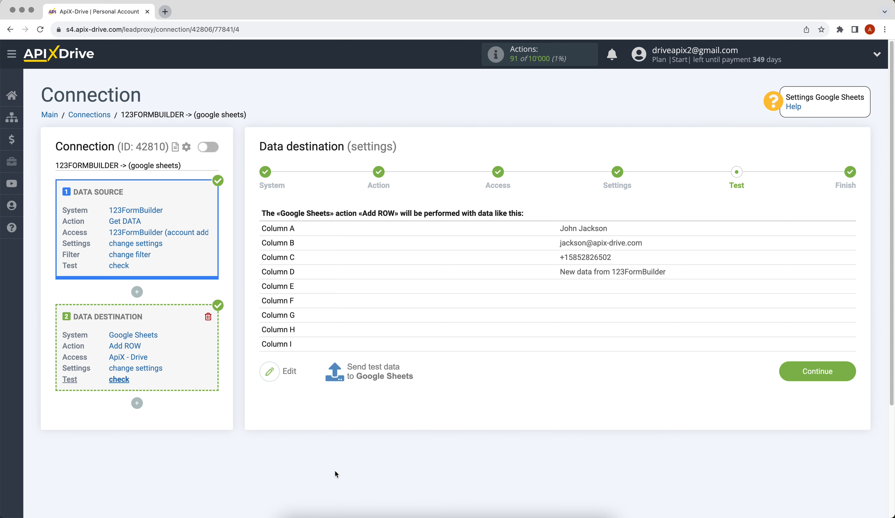
Send a test 'Add ROW' entry to sheet 1 of the Google spreadsheet and confirm the destination setup
click(387, 368)
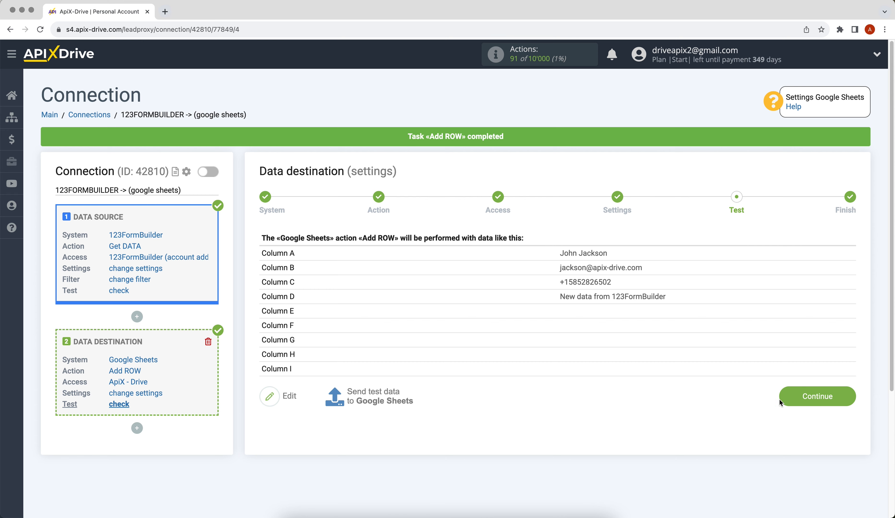
click(780, 399)
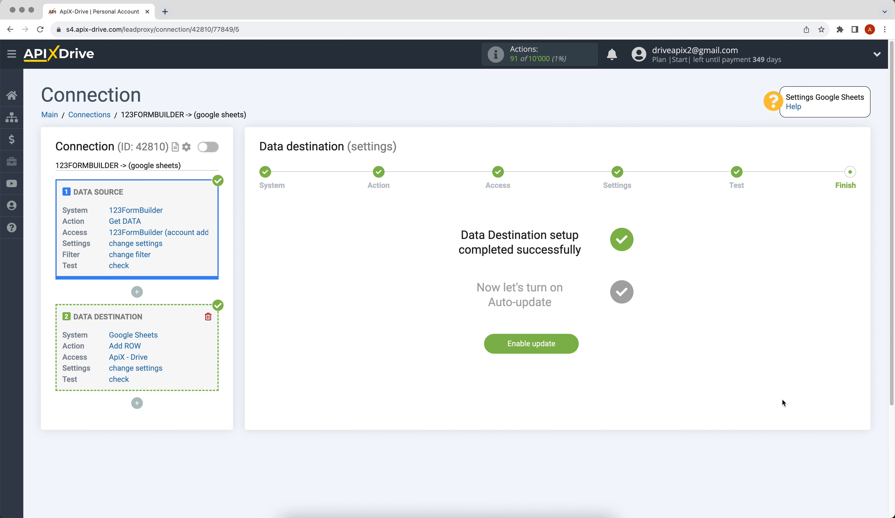
Enable auto-update for the 123FormBuilder to Google Sheets connection with a 5-minute update interval
click(535, 347)
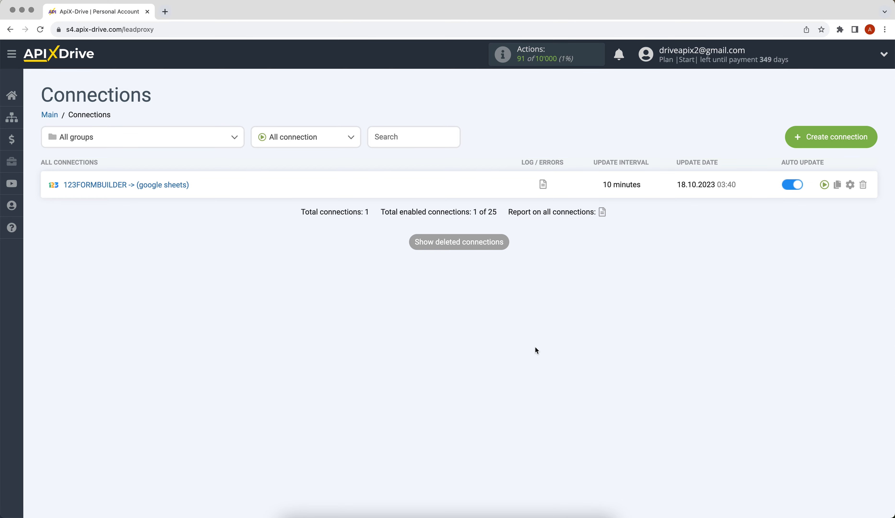
click(848, 186)
click(540, 284)
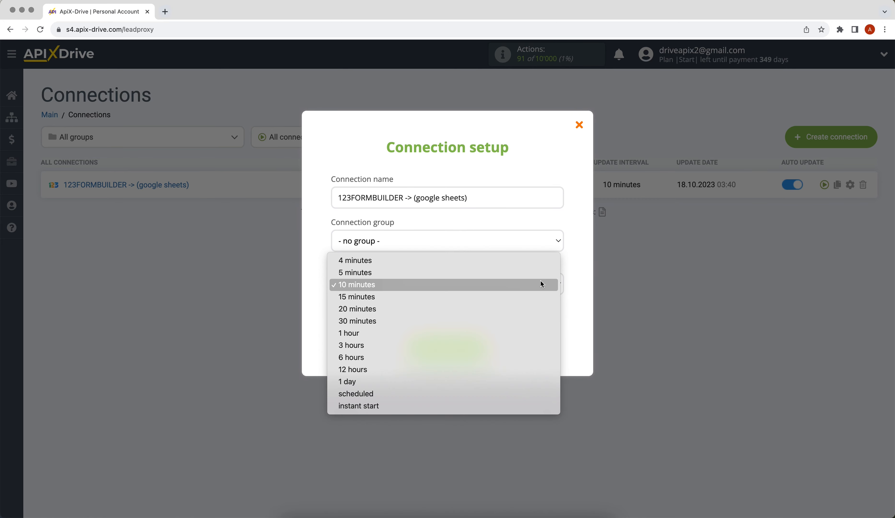
click(539, 271)
click(440, 344)
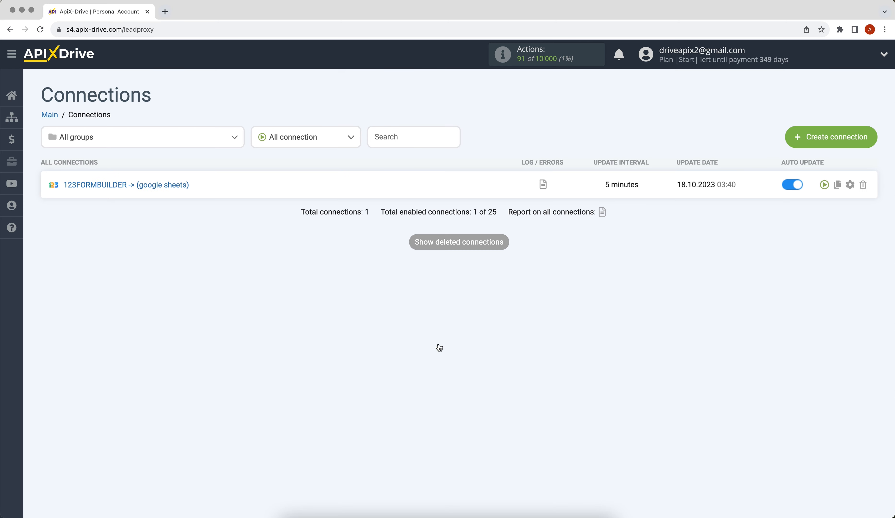